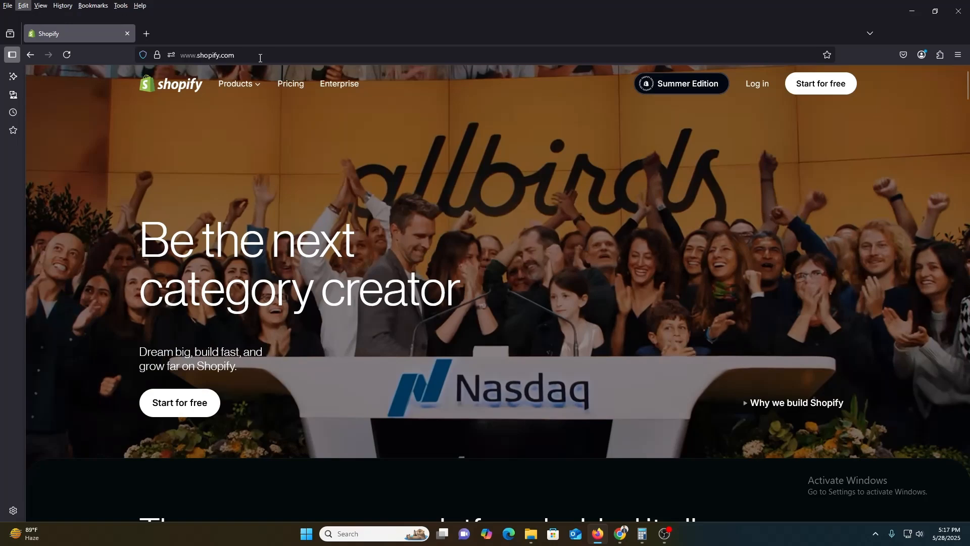
click(271, 57)
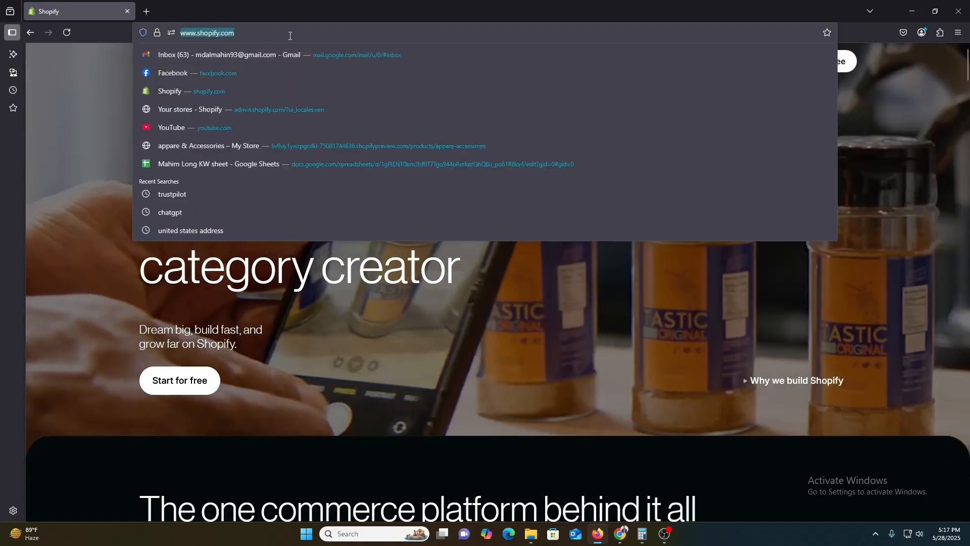
click(298, 32)
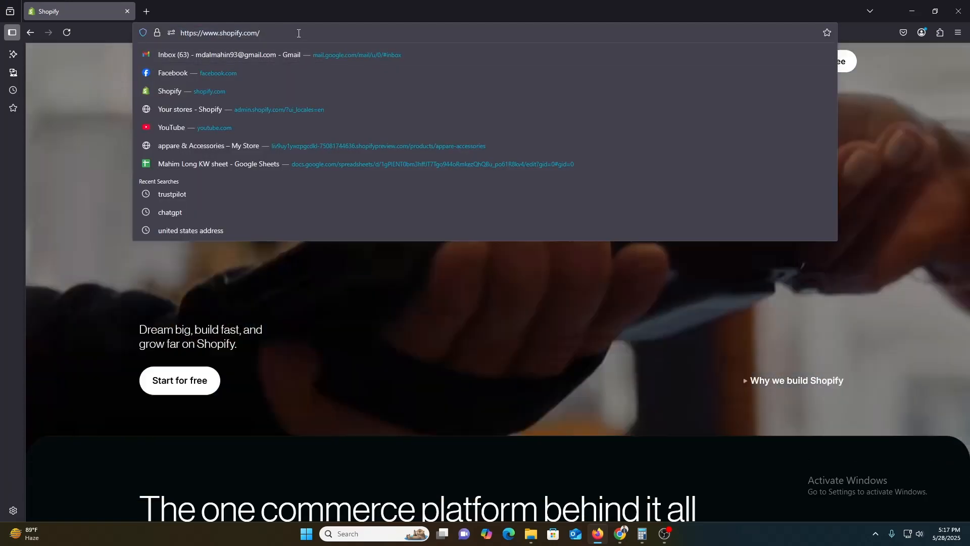
text(login)
key(Return)
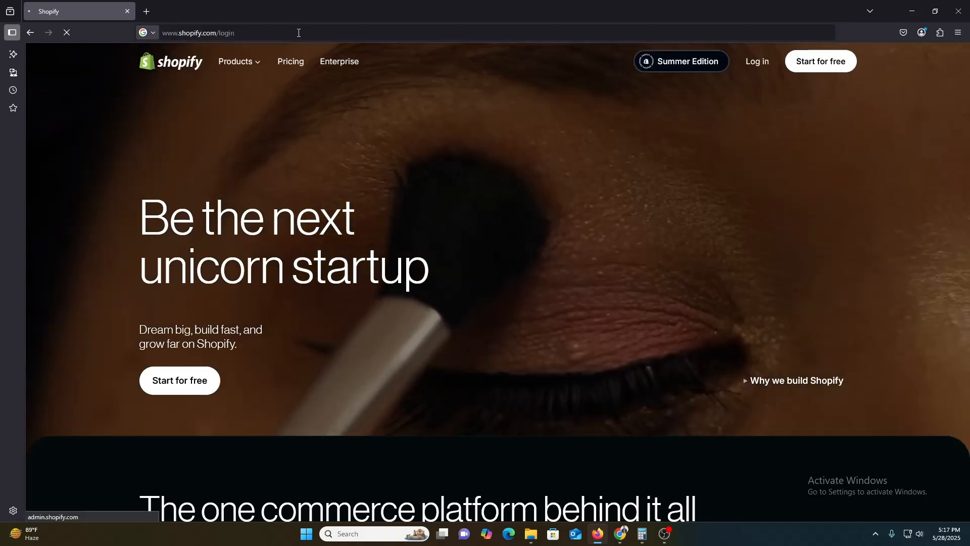
Search the web for payoneer in a new tab, open the Payoneer site and go to its sign-up page.
click(154, 11)
text(pa)
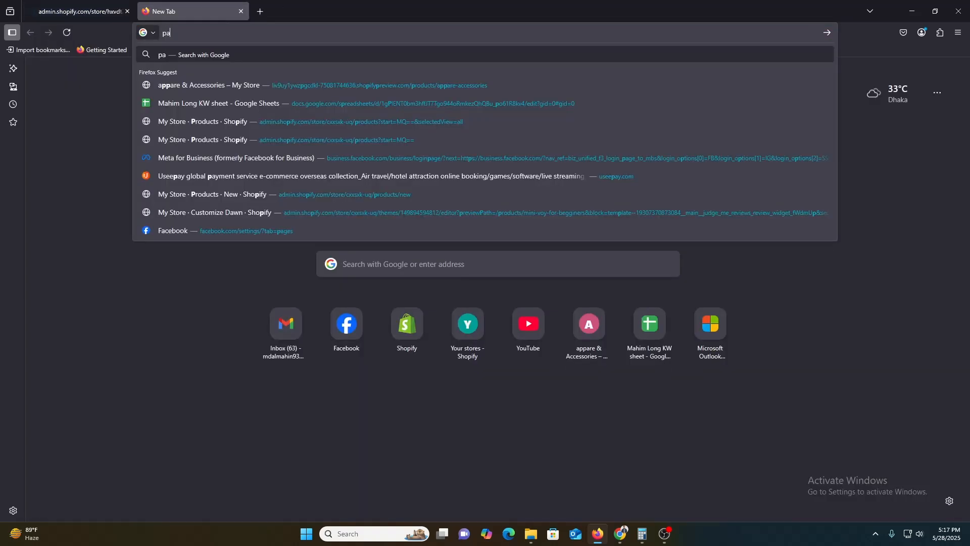
text(yoneer)
key(Return)
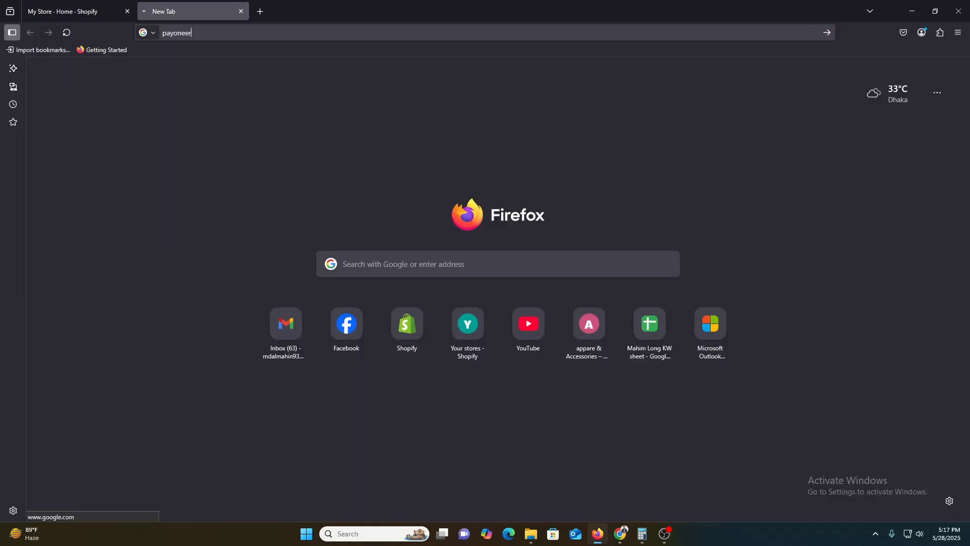
click(241, 172)
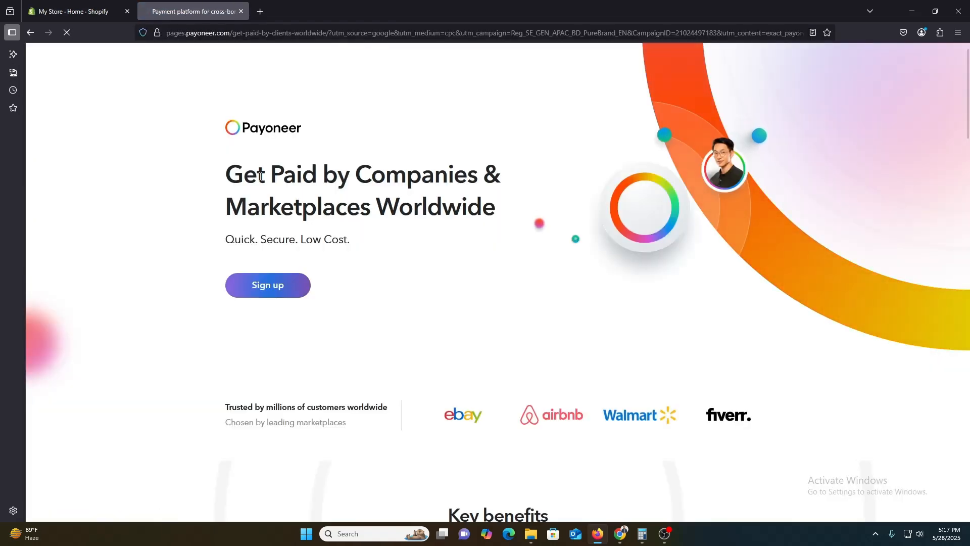
click(258, 290)
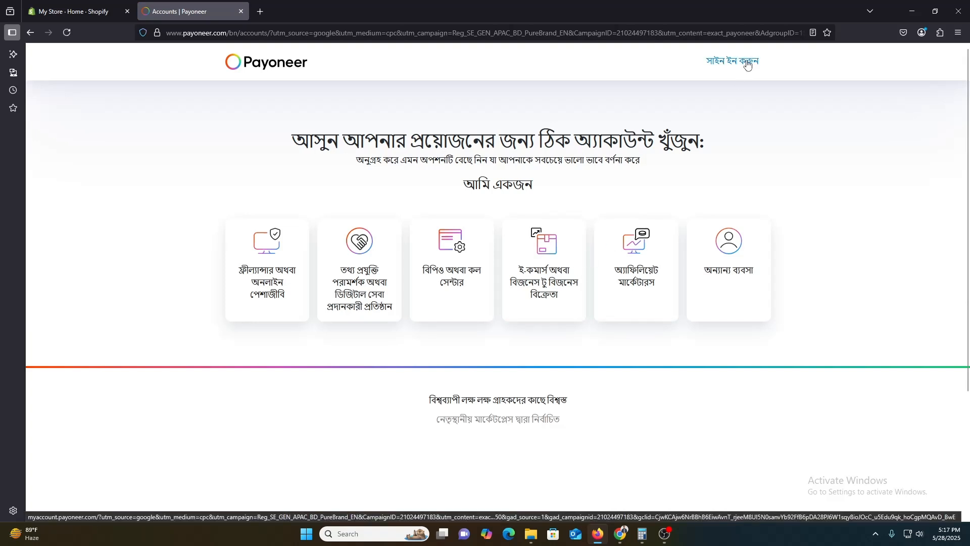
Open the Payoneer sign-in page to view the login form, and return to account sign-up from there.
right_click(743, 218)
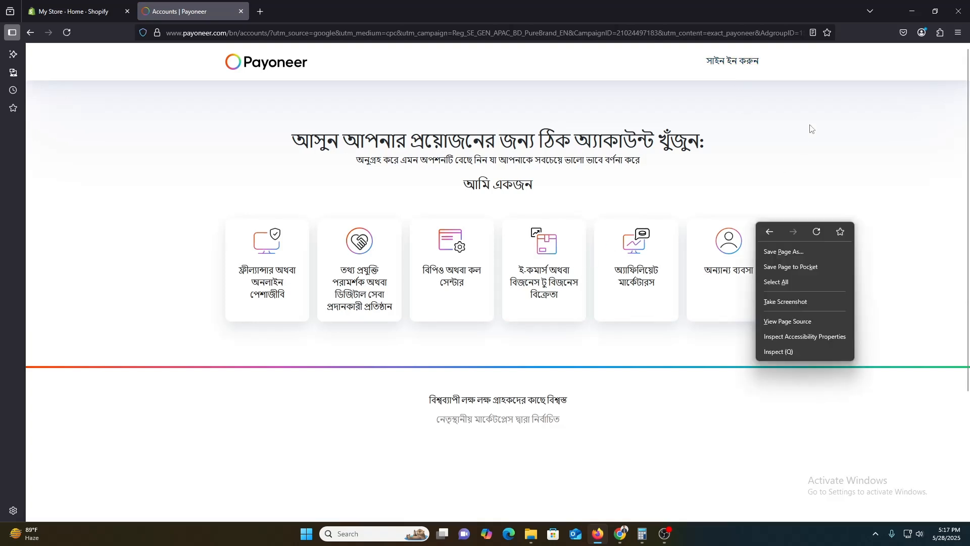
click(811, 39)
click(812, 33)
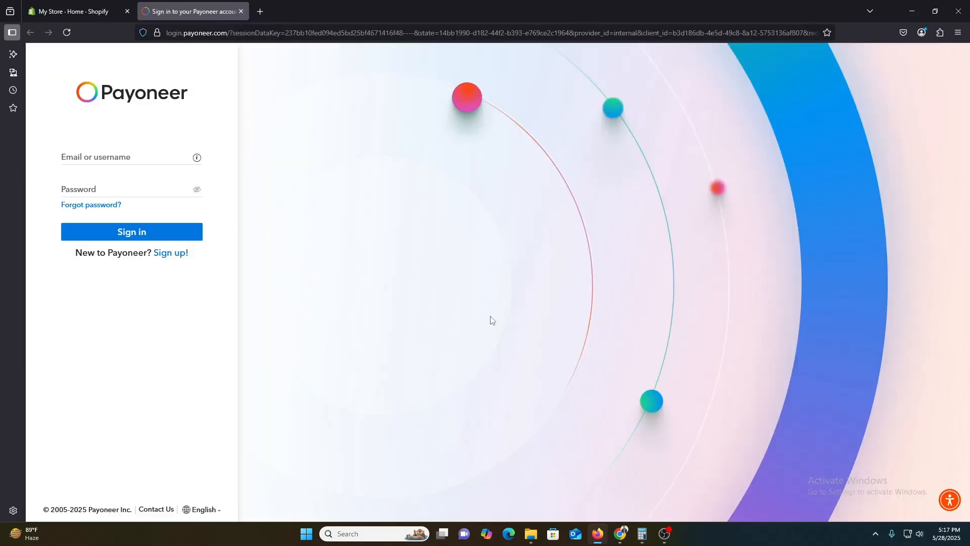
click(121, 155)
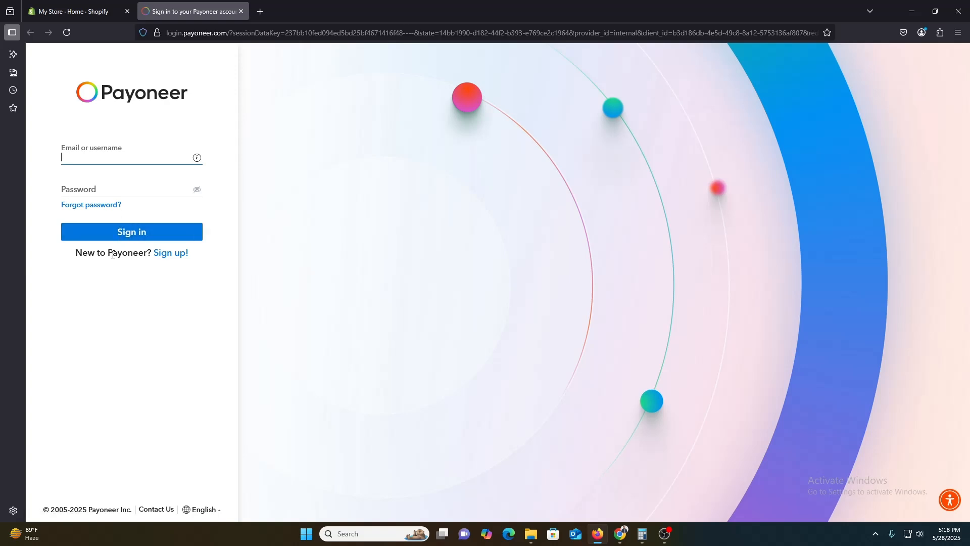
click(167, 259)
click(165, 265)
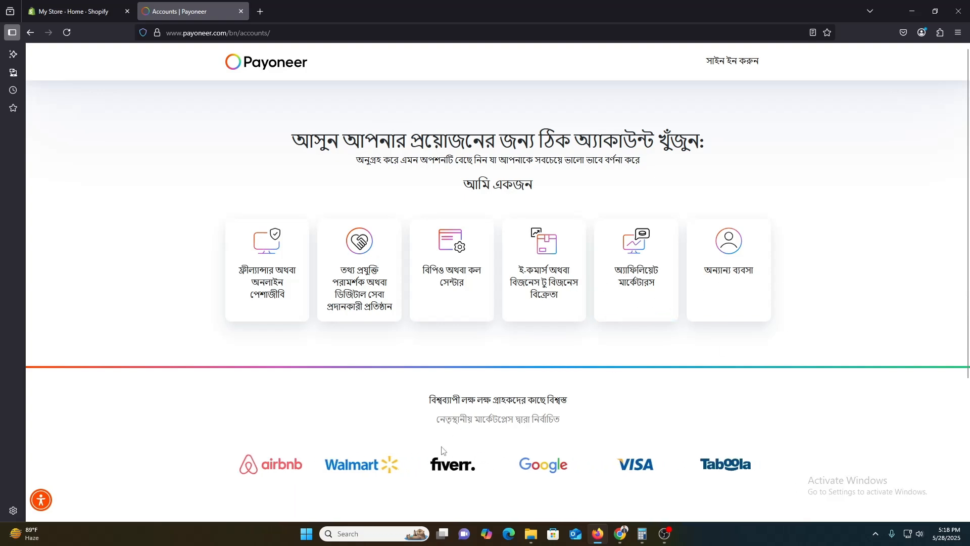
Choose the freelancer or online professional account type and the option to receive funds from international clients or freelance marketplaces.
click(286, 278)
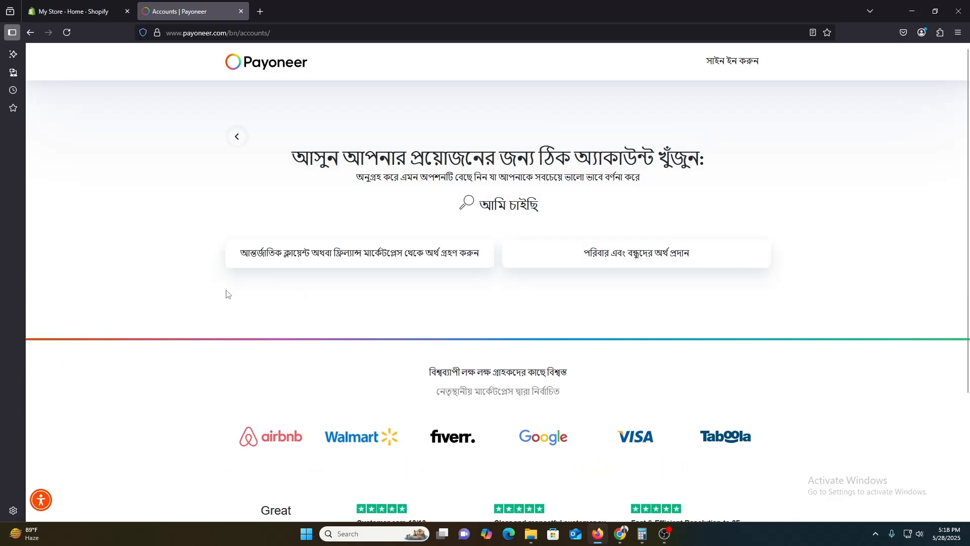
click(329, 264)
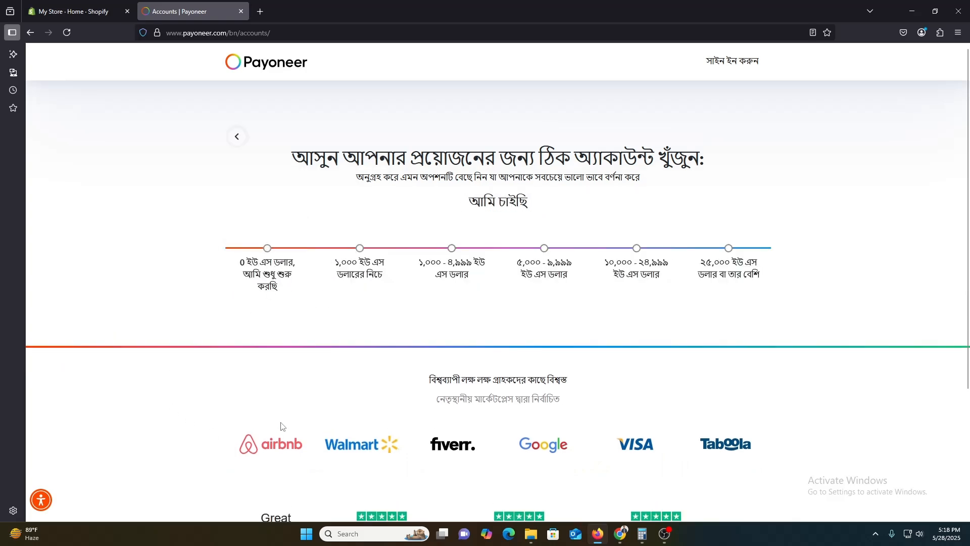
scroll(281, 426, down, 3)
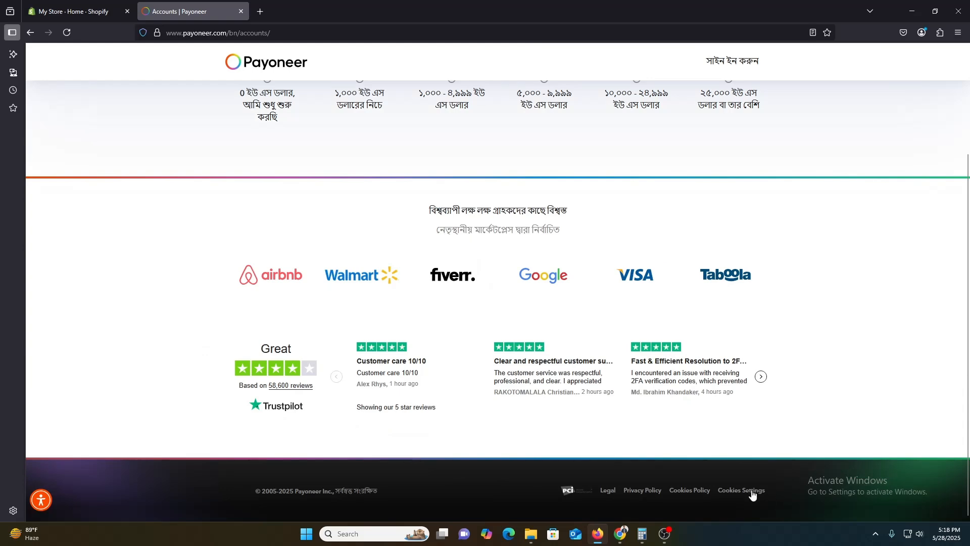
scroll(421, 397, up, 3)
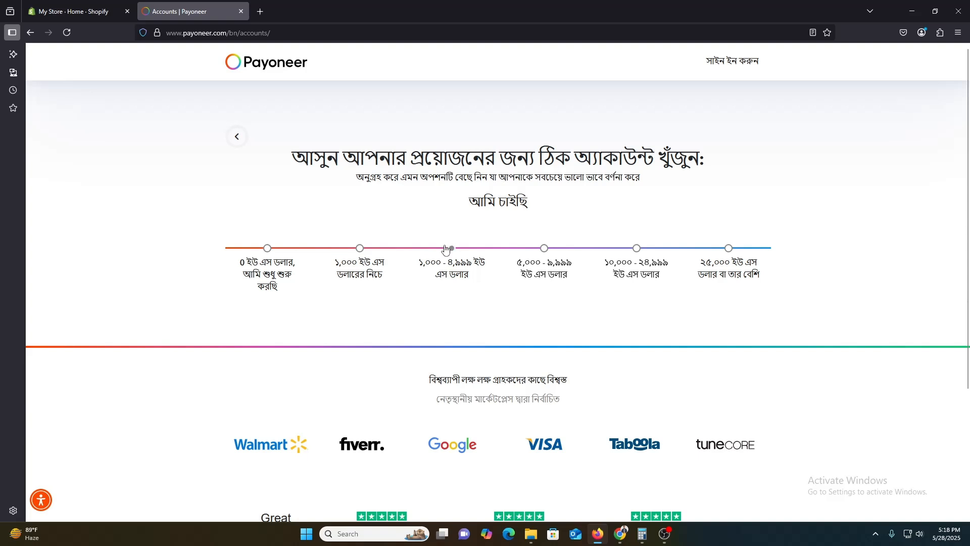
right_click(643, 141)
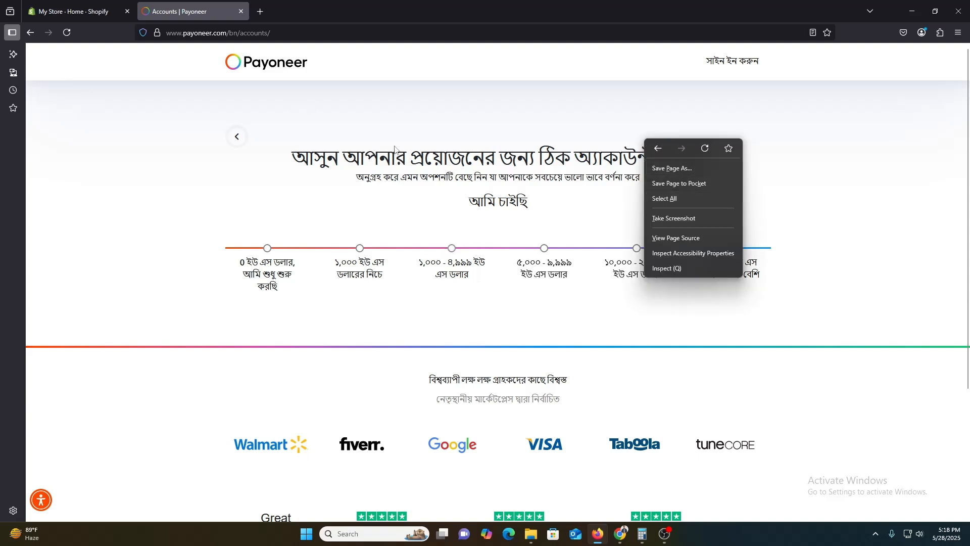
Return to the Shopify admin, open the store's payment settings and look through the available payment sections.
click(76, 11)
click(75, 11)
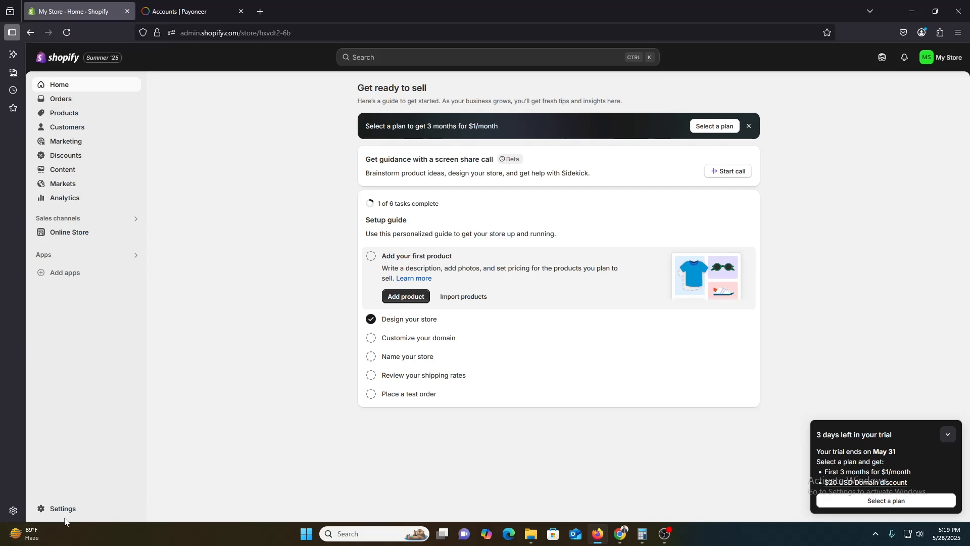
click(70, 509)
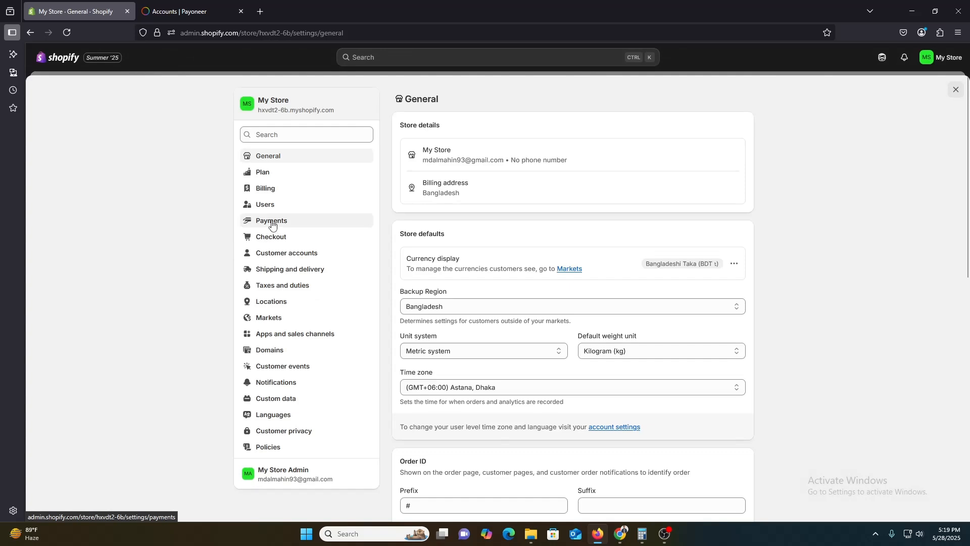
click(270, 225)
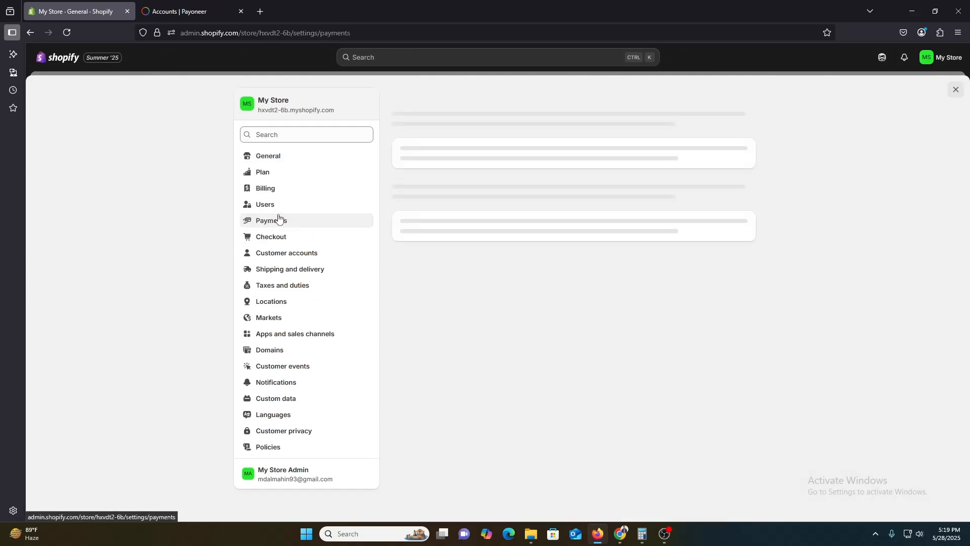
scroll(538, 386, down, 2)
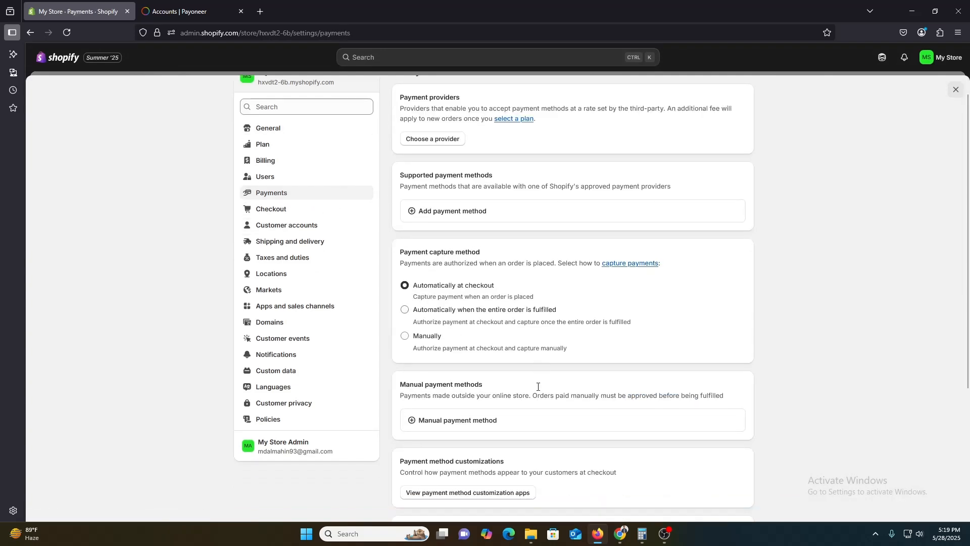
scroll(538, 386, down, 3)
scroll(520, 290, up, 4)
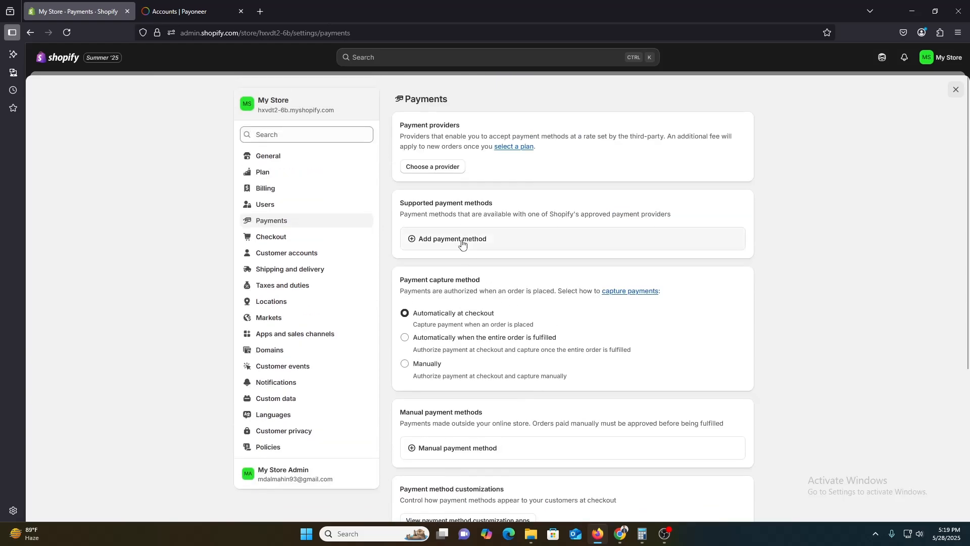
Start adding a supported payment method and search the payment methods for payoneer.
click(462, 244)
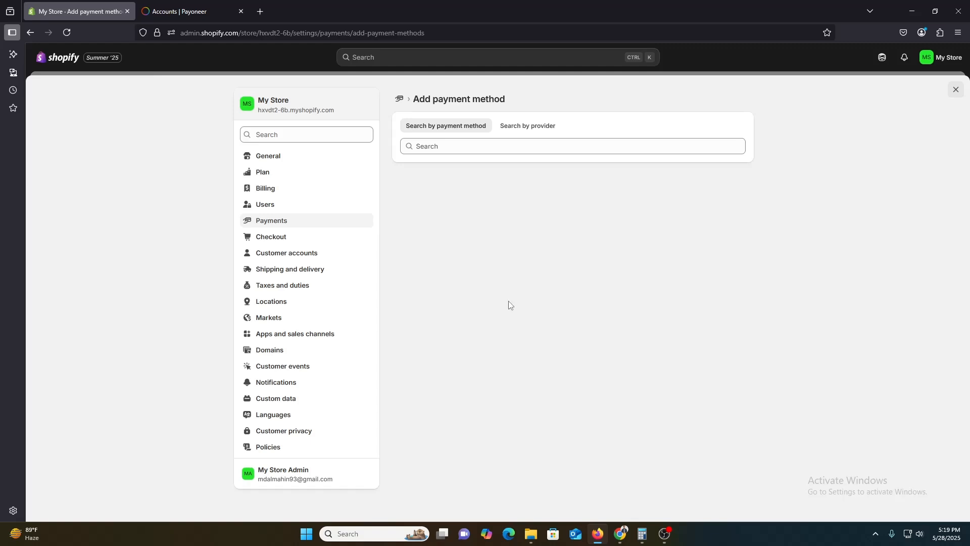
click(468, 140)
text(payoneer)
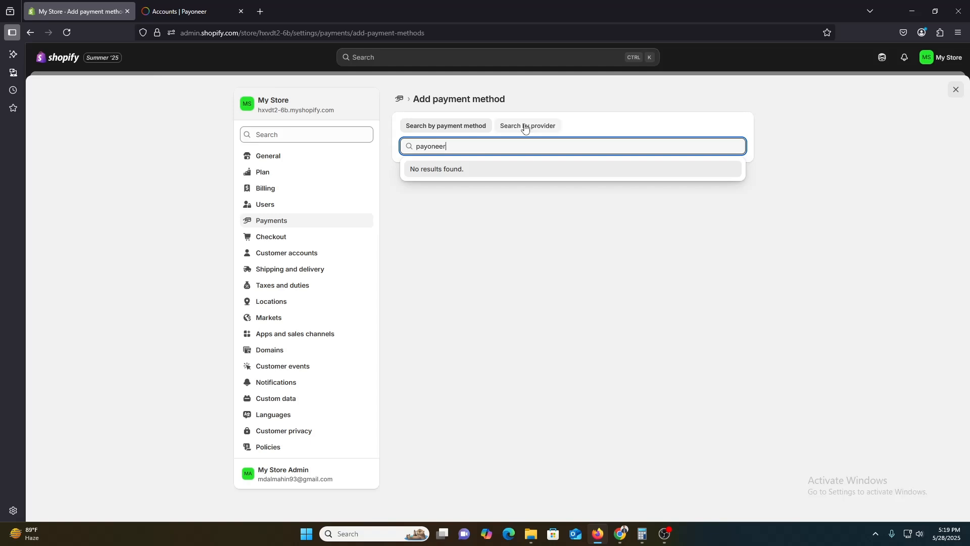
Switch to the dftixd-bz store and look through its payment settings.
click(947, 58)
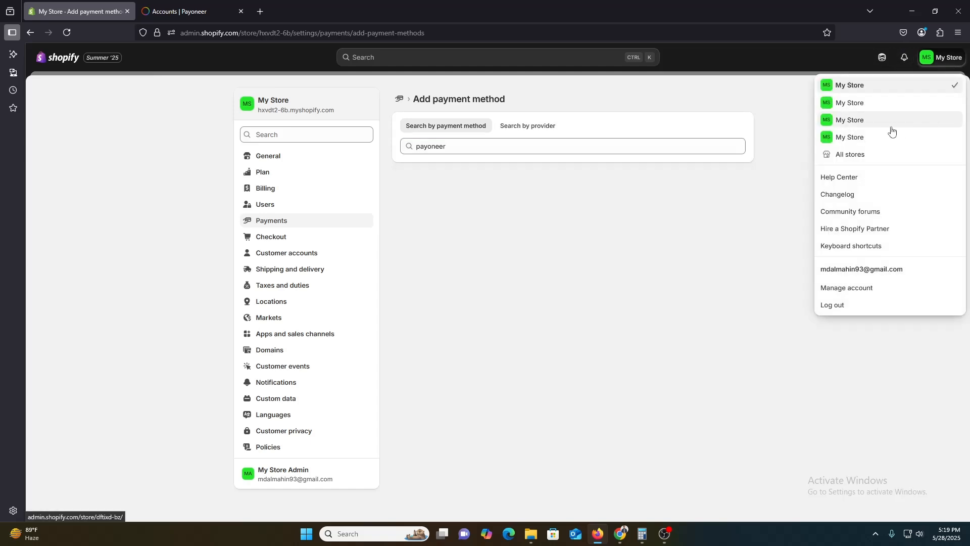
click(889, 122)
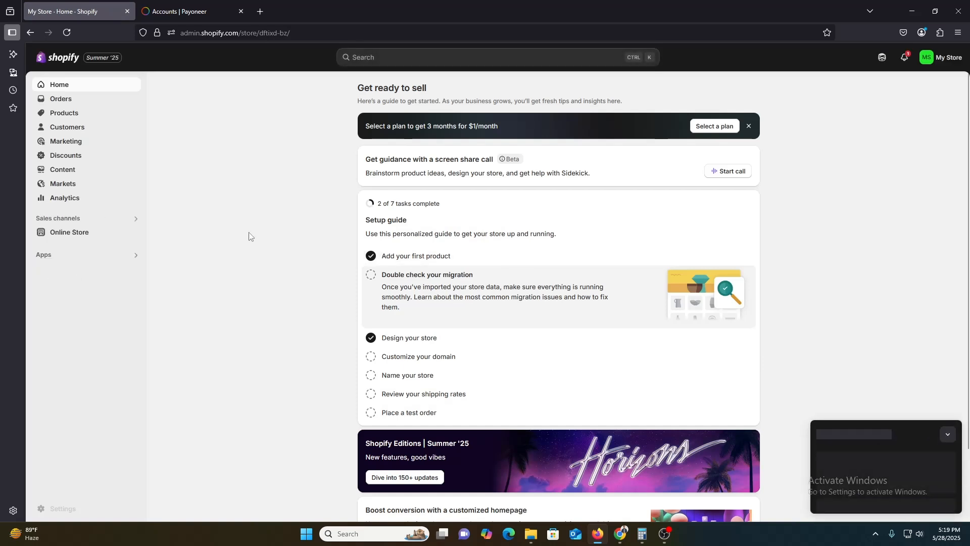
click(58, 508)
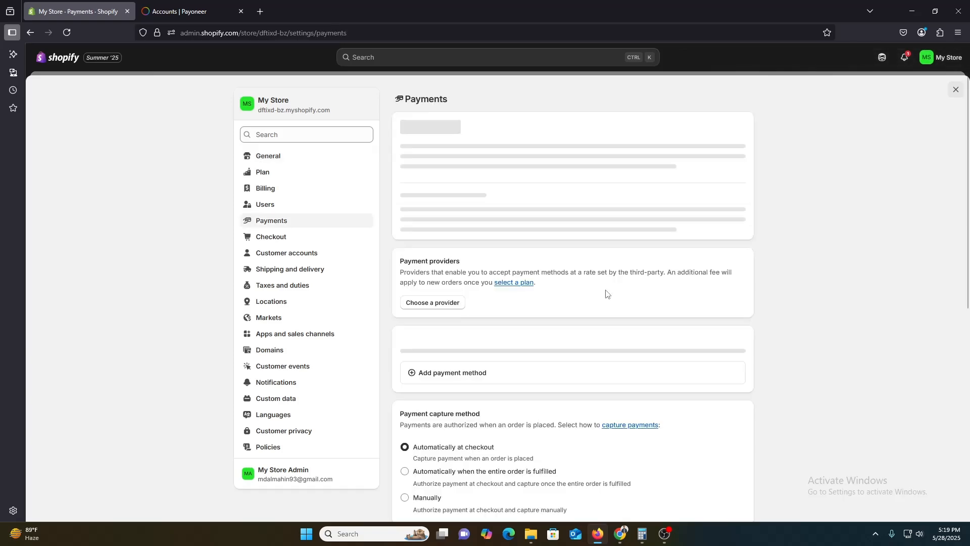
scroll(609, 294, down, 3)
scroll(609, 294, up, 3)
Switch to the cxxsxk-uq store and open its payment settings.
click(943, 57)
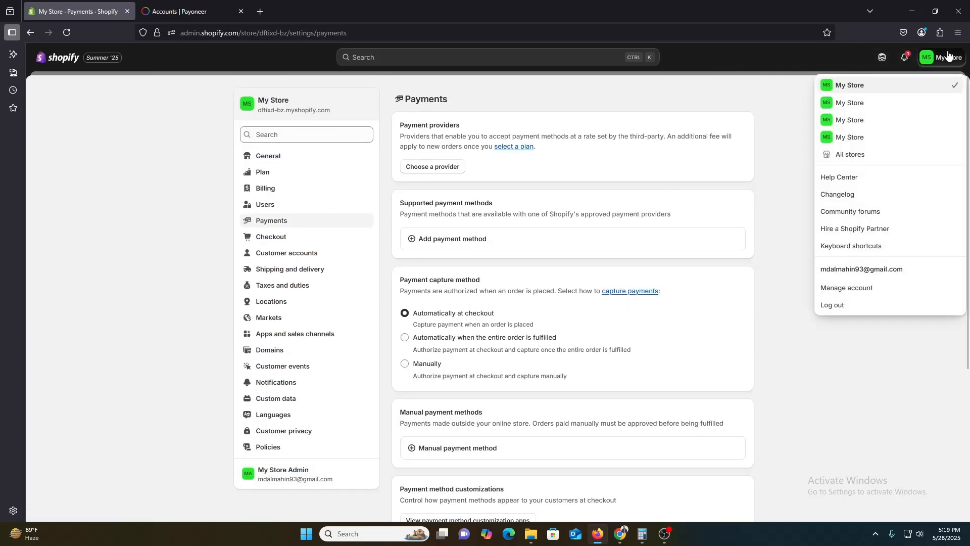
click(850, 122)
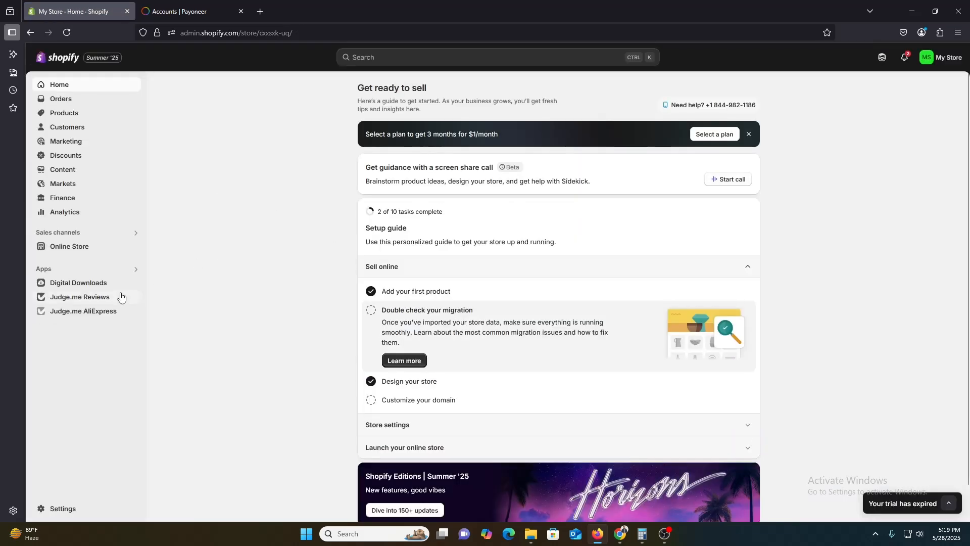
click(62, 509)
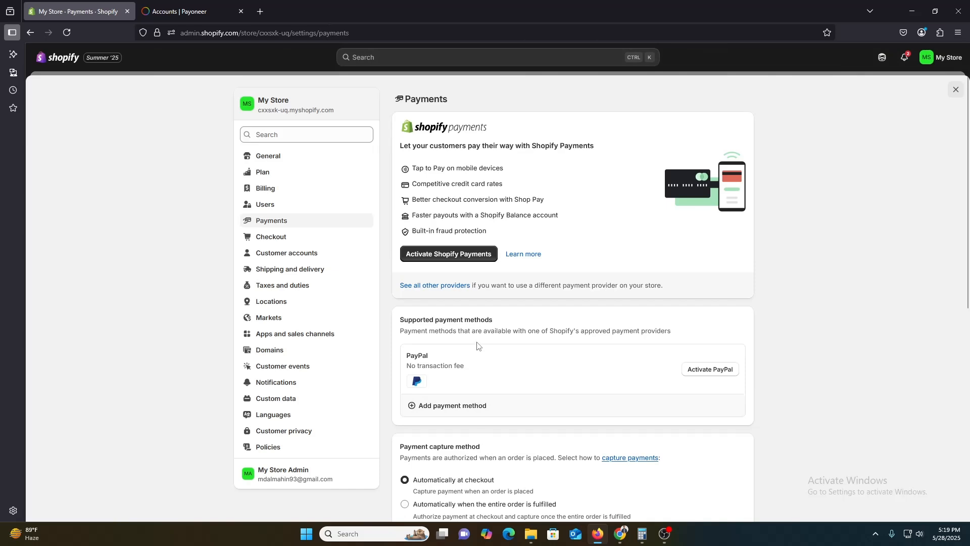
Start adding a payment method in this store and search by payment method for payoneer.
click(445, 410)
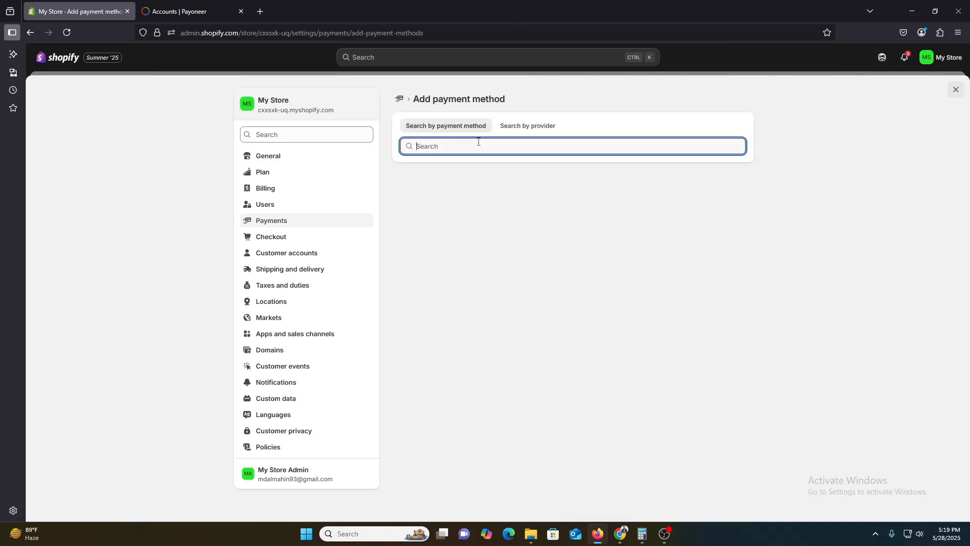
text(payoneer)
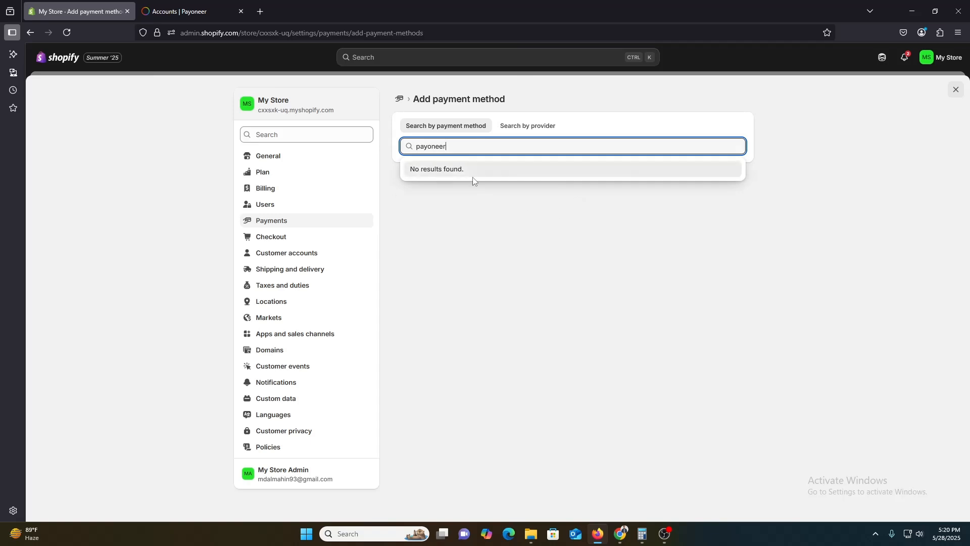
click(472, 176)
Search by provider for 2checkout and select 2Checkout Convert Plus (by Verifone).
click(540, 124)
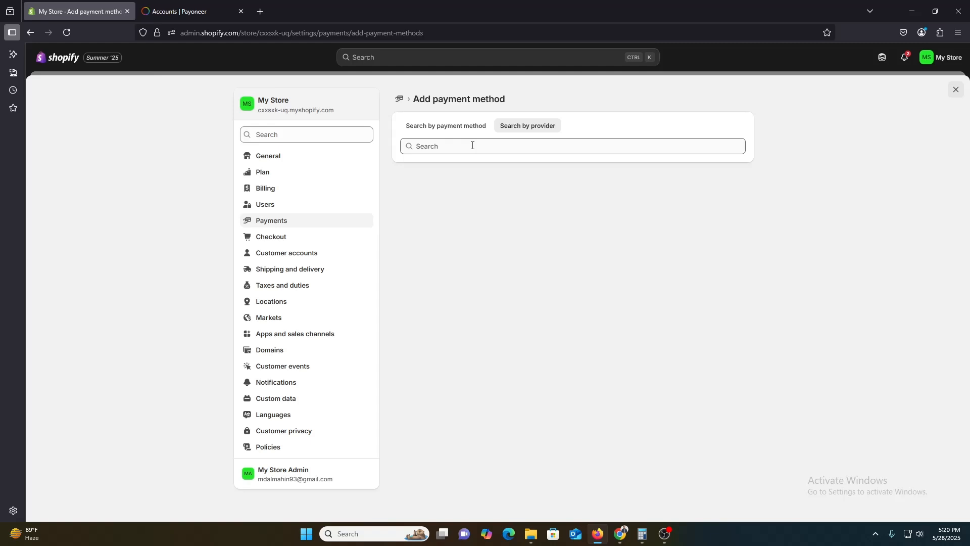
click(473, 145)
text(2)
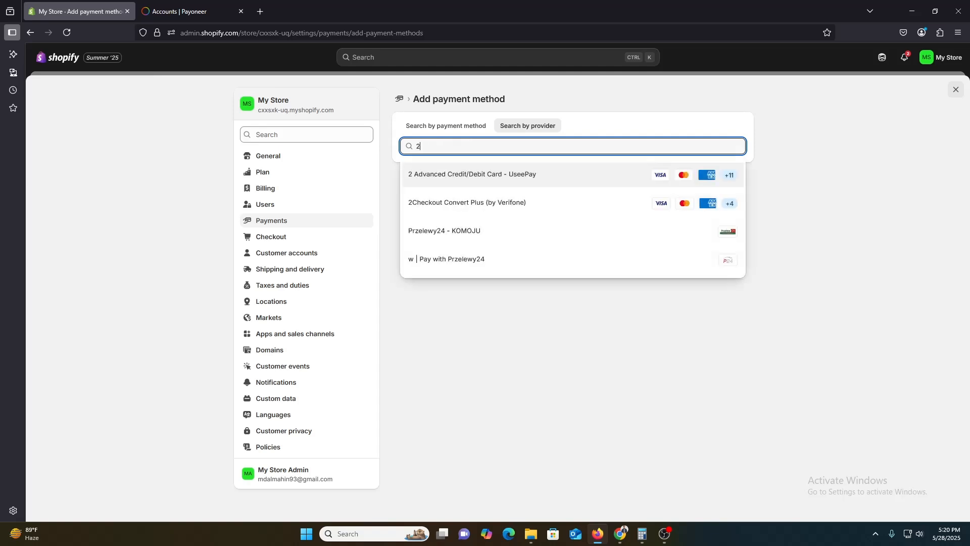
text(checkout)
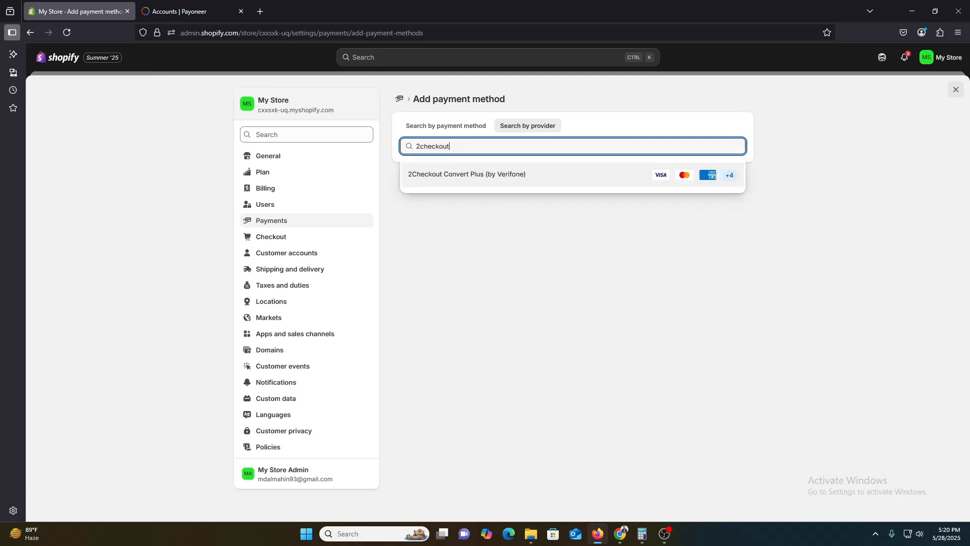
click(572, 173)
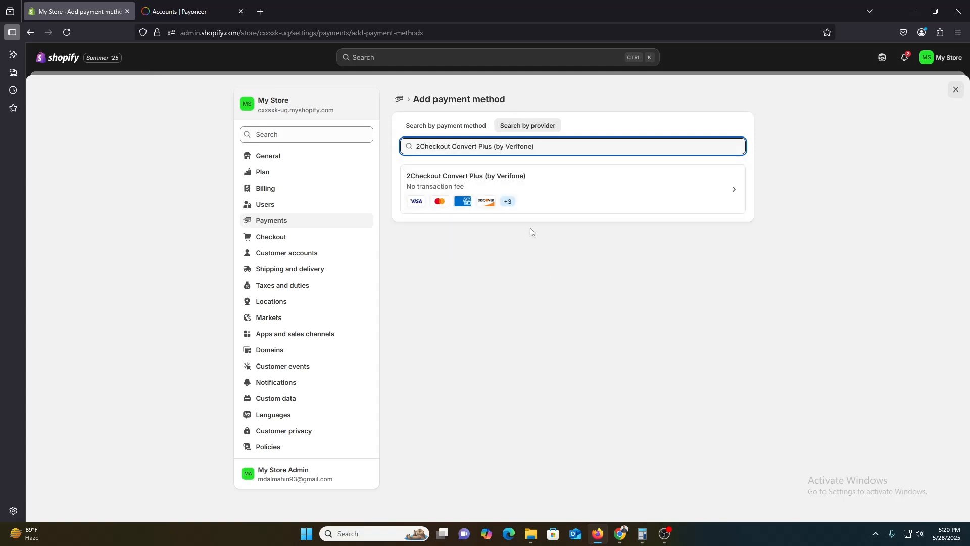
Open the 2Checkout Convert Plus (by Verifone) provider and install its app in the store.
click(713, 182)
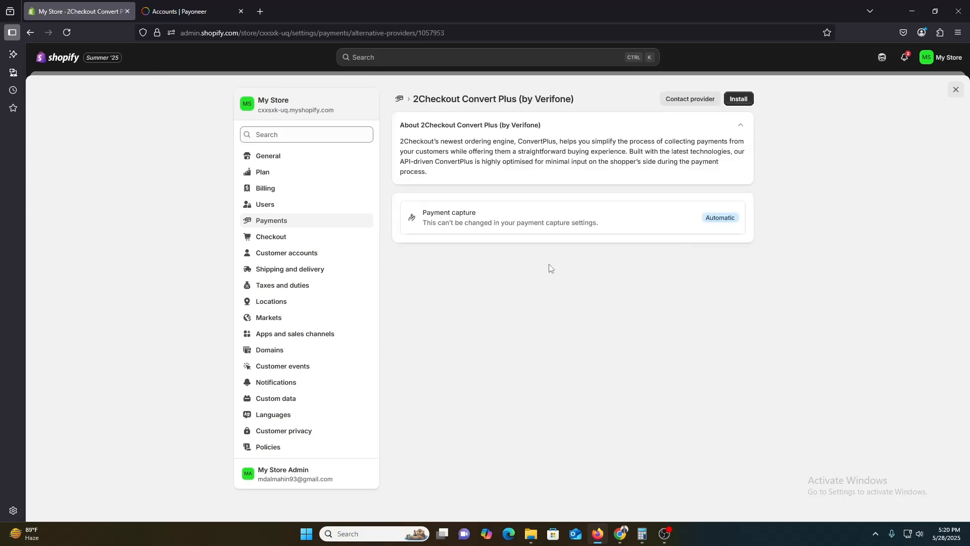
click(739, 99)
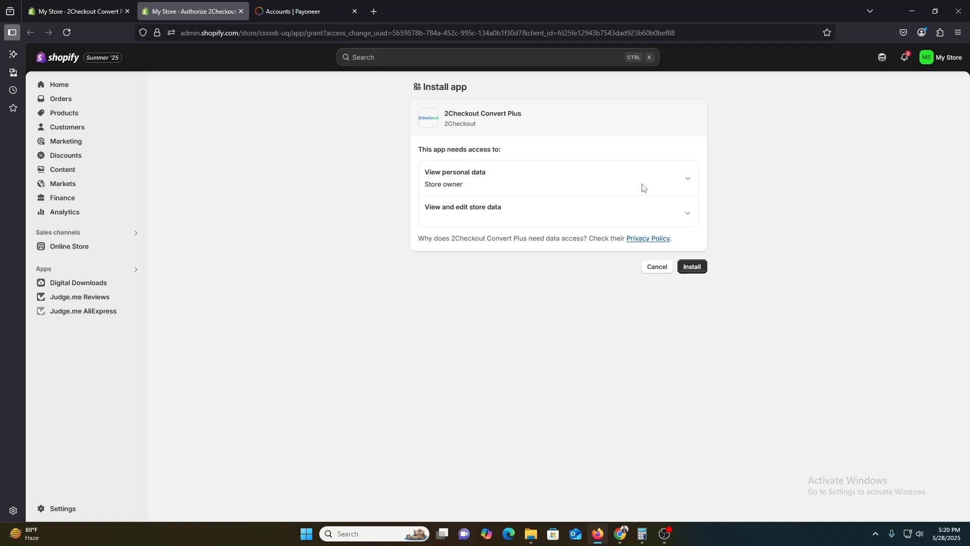
click(692, 265)
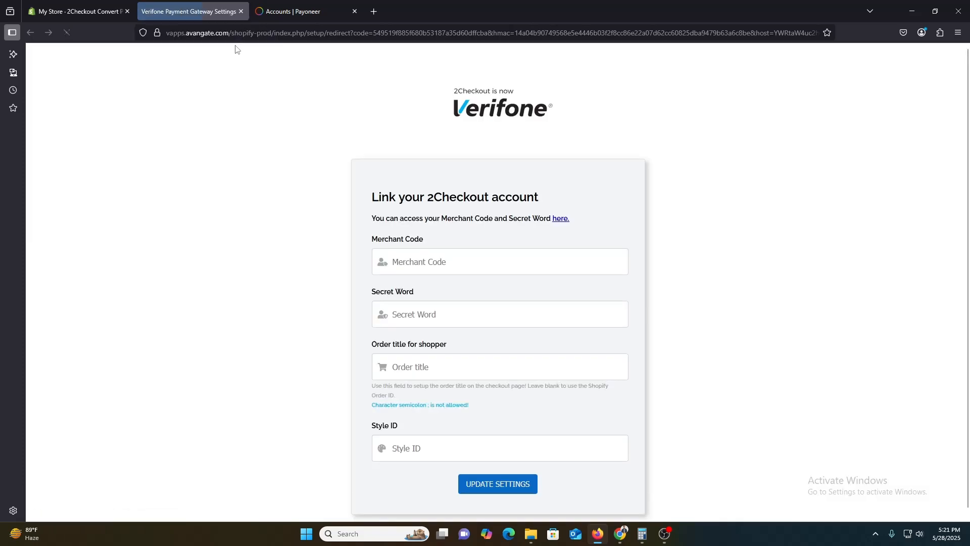
Look over the Merchant Code, Secret Word and Order title fields used to link the 2Checkout account.
click(444, 255)
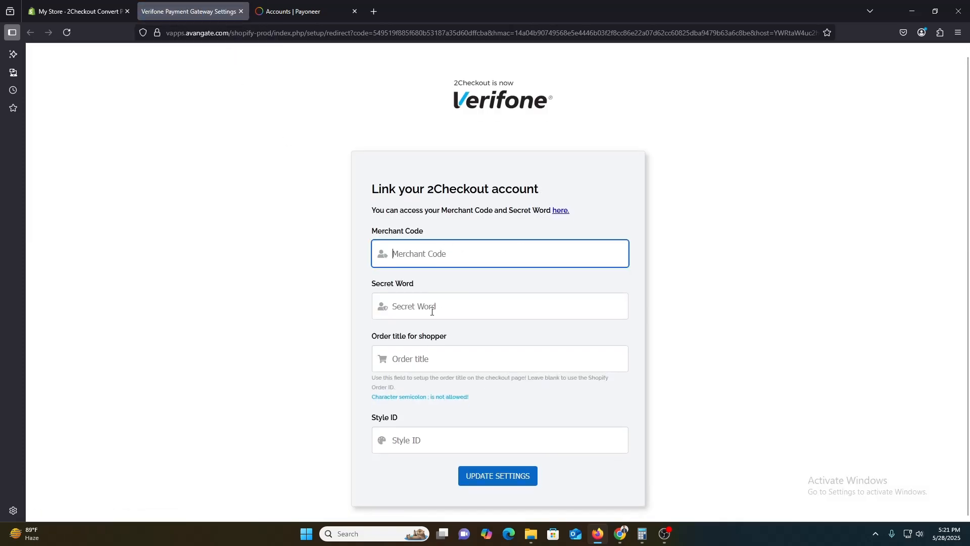
click(430, 314)
click(436, 364)
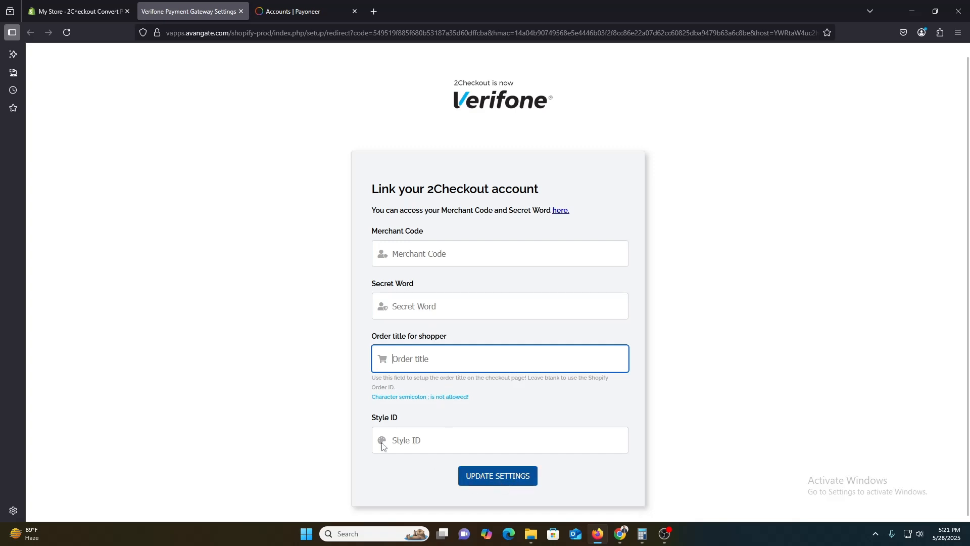
Return to the Shopify store's payment settings and look over the options for adding a manual payment method.
click(84, 7)
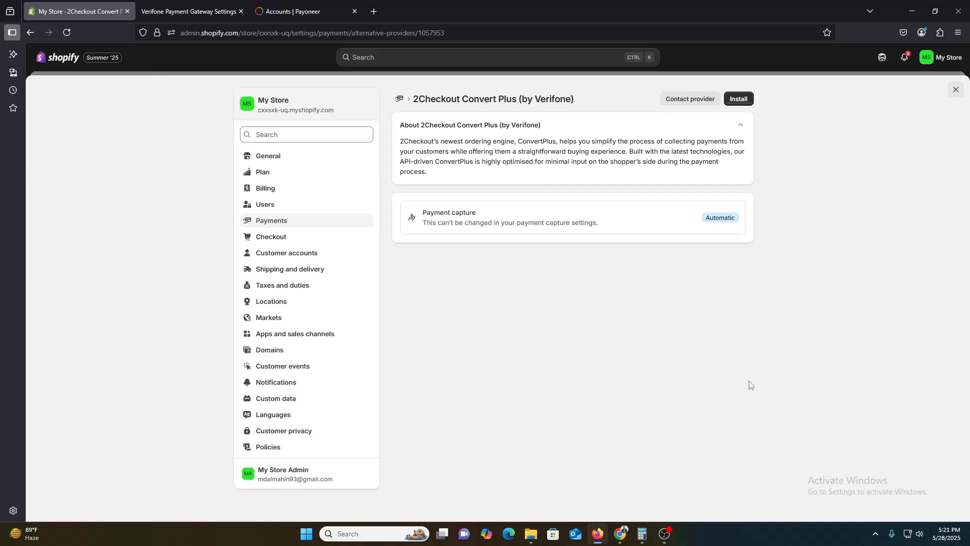
click(290, 221)
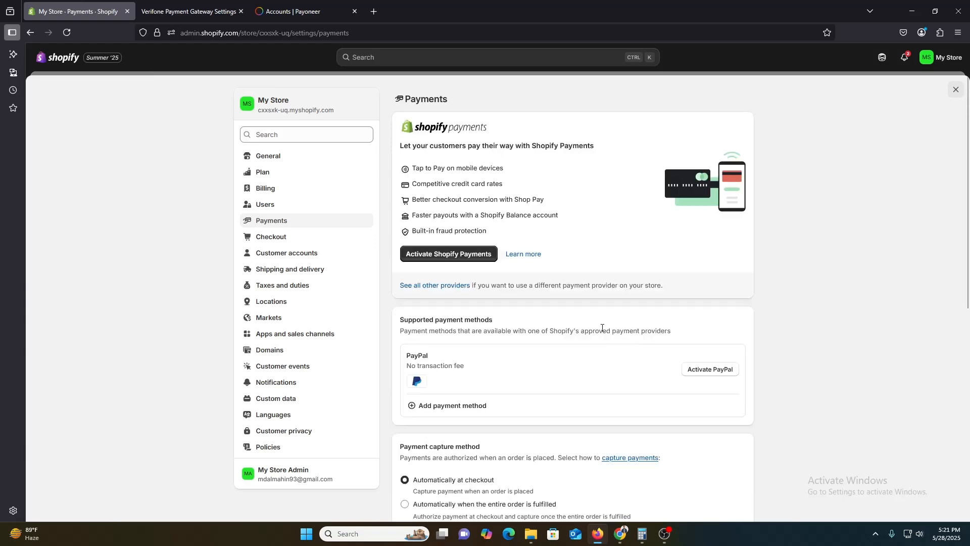
scroll(602, 328, down, 3)
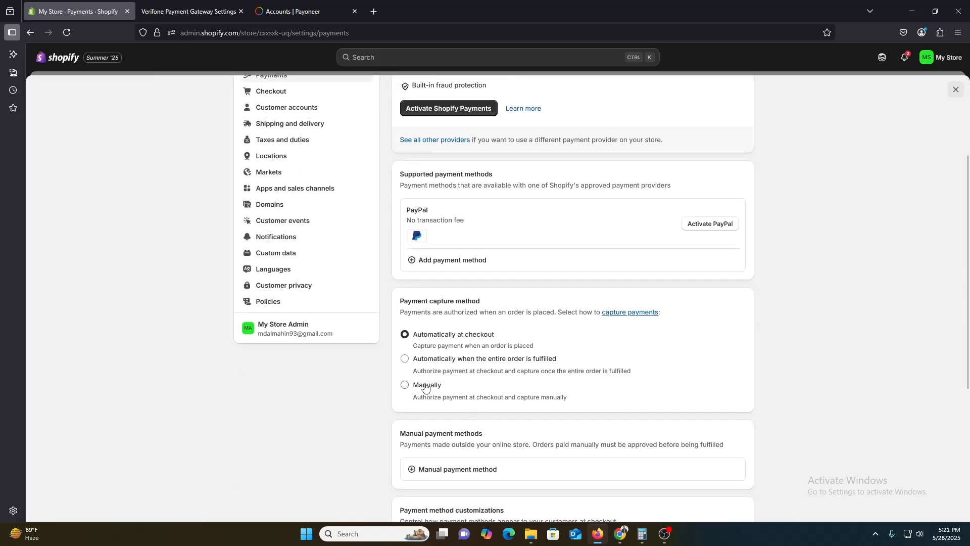
scroll(431, 395, down, 2)
click(444, 375)
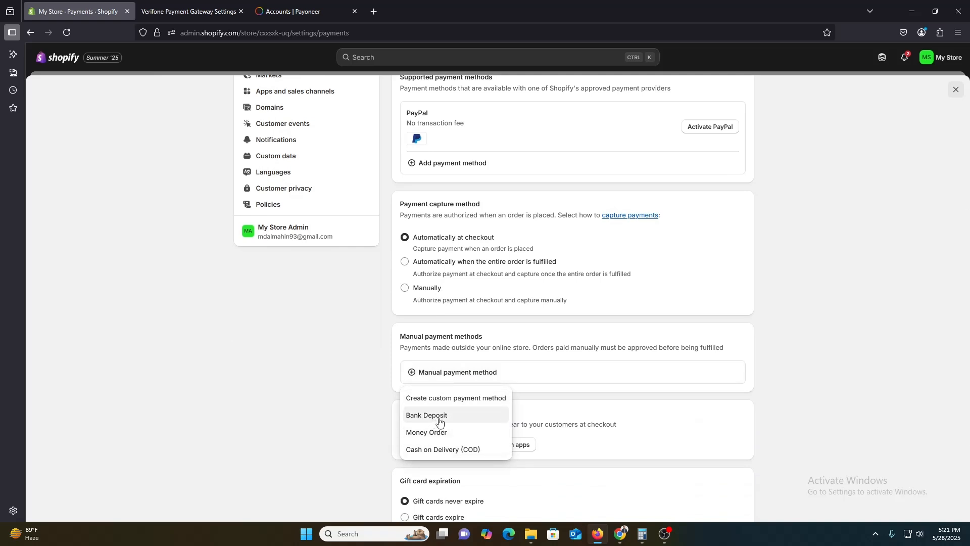
click(484, 400)
click(587, 394)
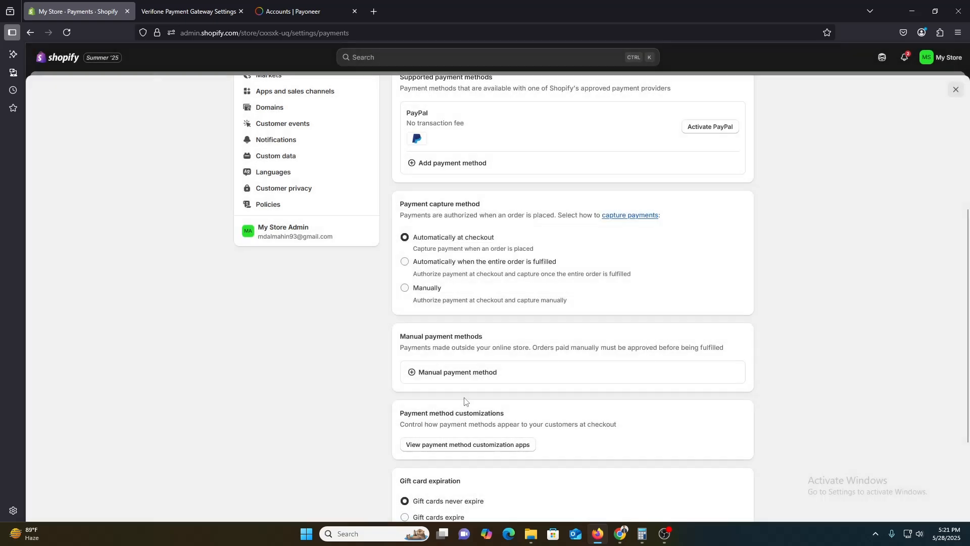
View the Bank Deposit manual payment setup with its payment instructions field, and close it without activating.
click(454, 379)
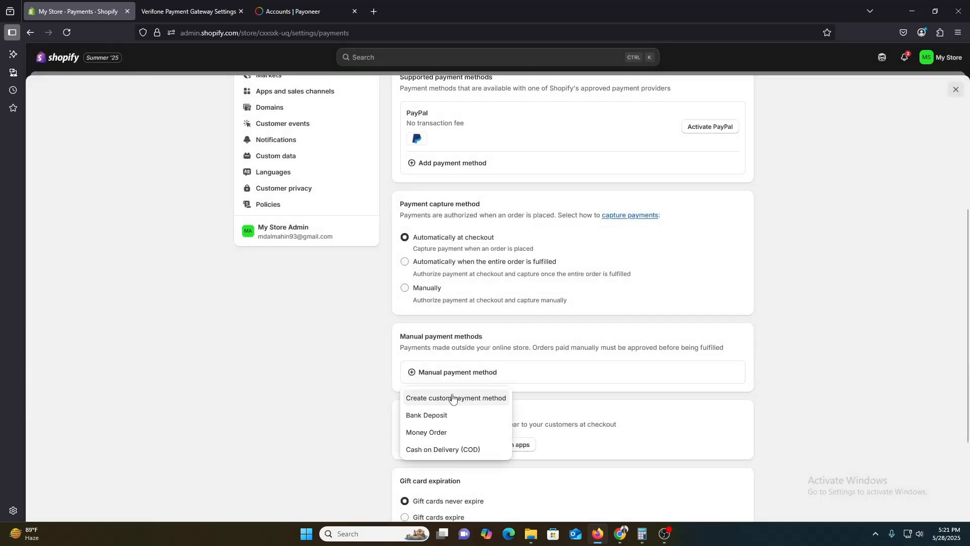
click(433, 416)
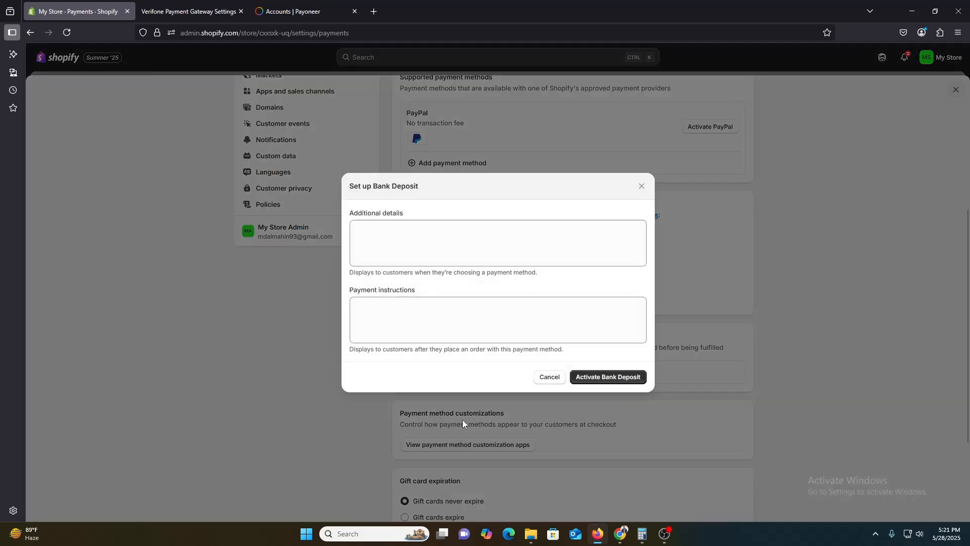
click(427, 310)
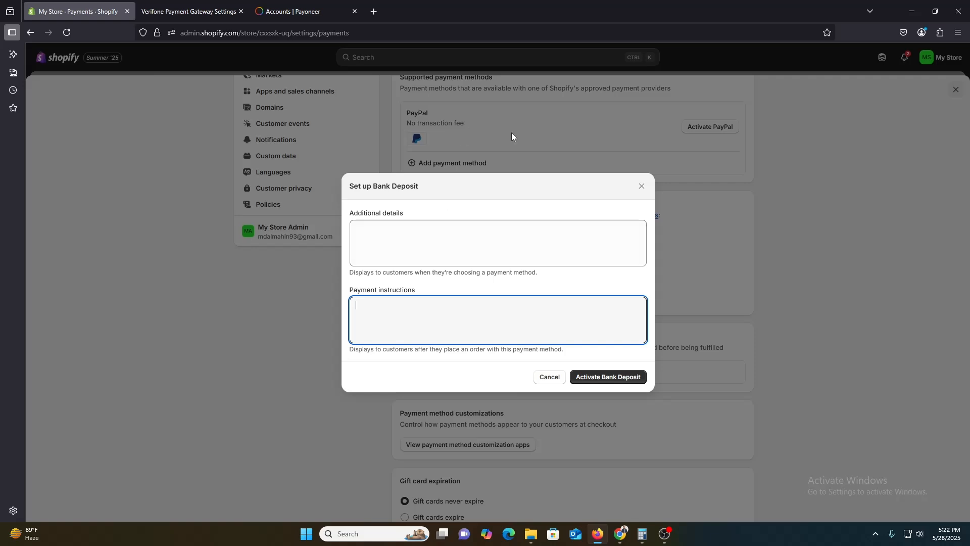
click(546, 144)
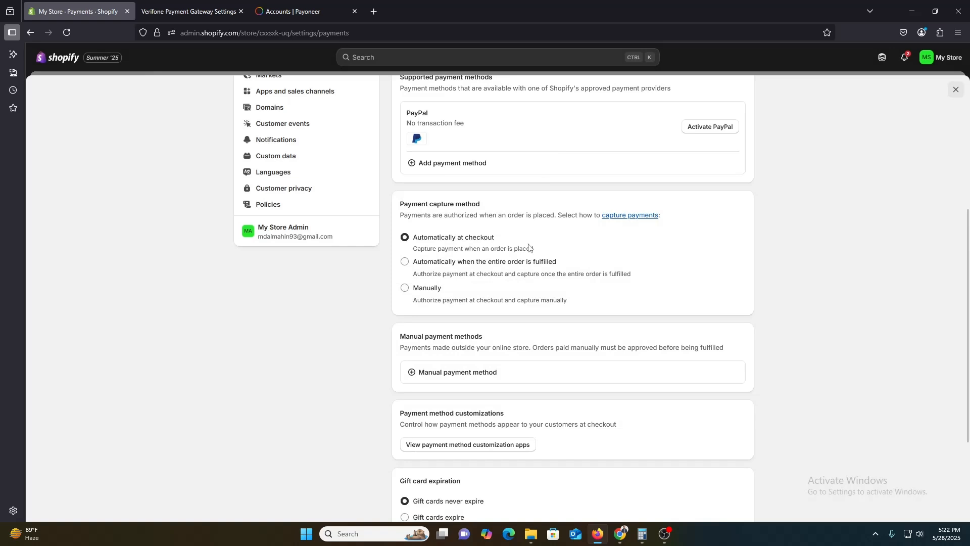